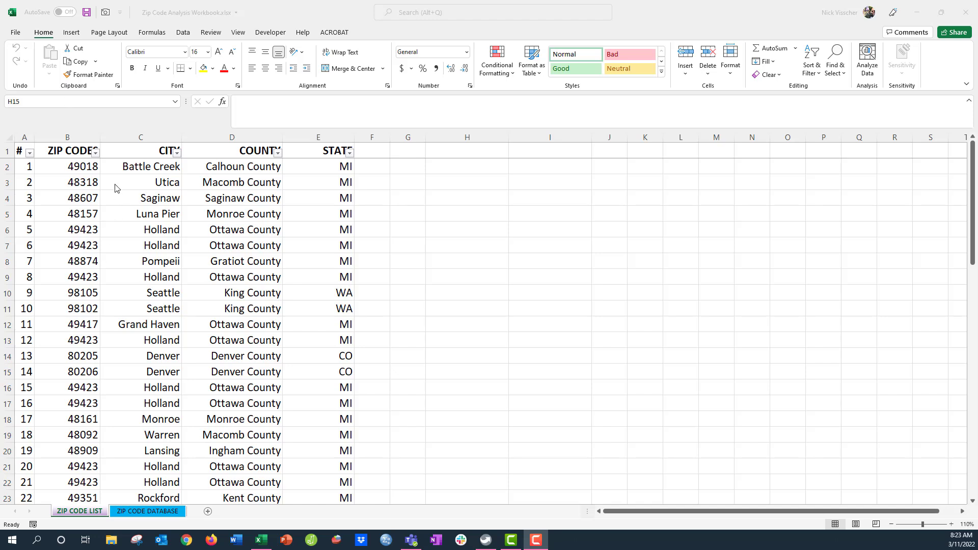
# Review the zip code list's headers, its city and county lookup formulas, and the ZIP CODE DATABASE sheet.
pyautogui.click(116, 167)
pyautogui.click(112, 149)
pyautogui.click(207, 150)
pyautogui.click(304, 150)
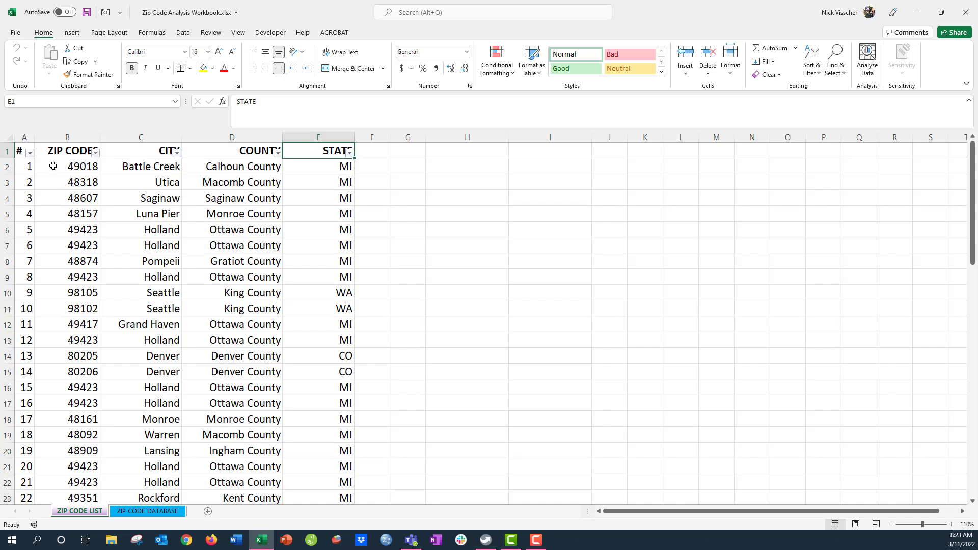
pyautogui.click(112, 166)
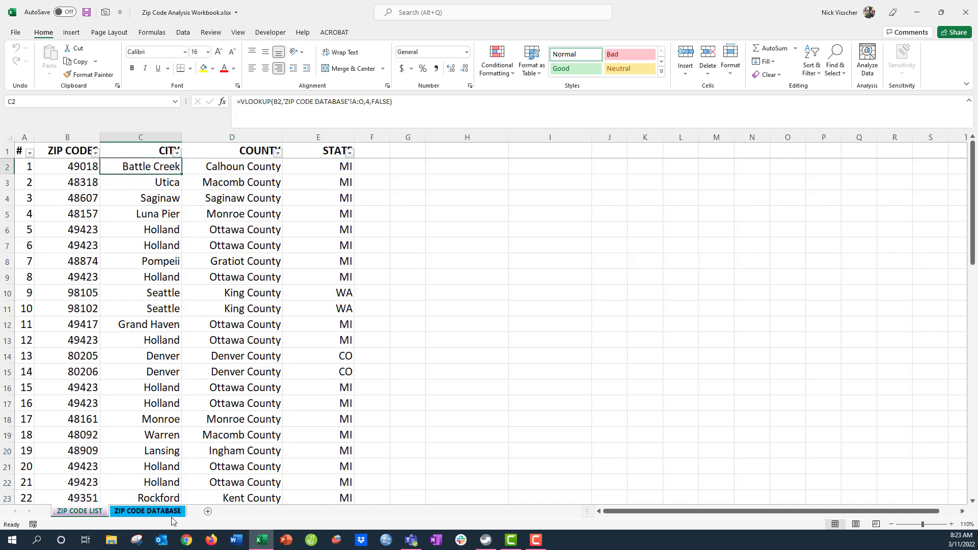
pyautogui.click(148, 511)
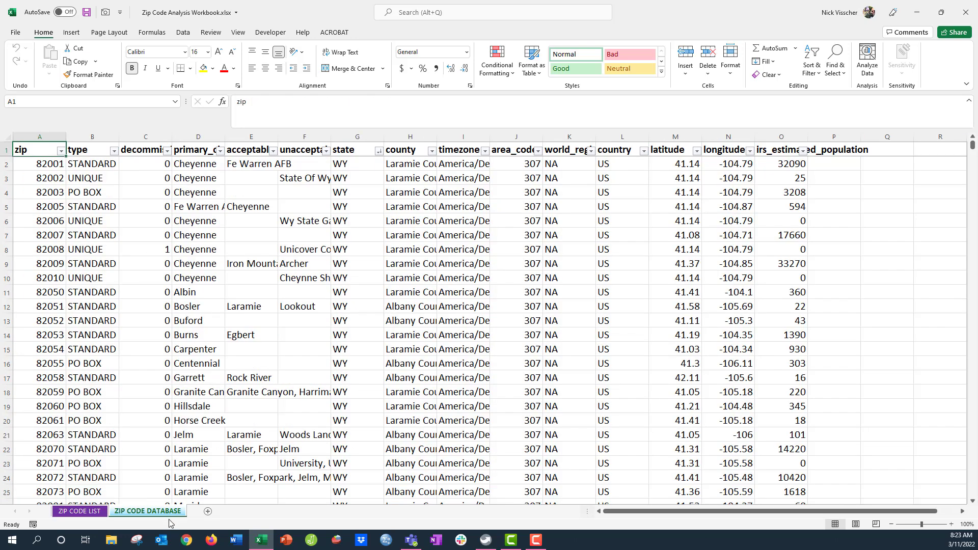
pyautogui.click(79, 511)
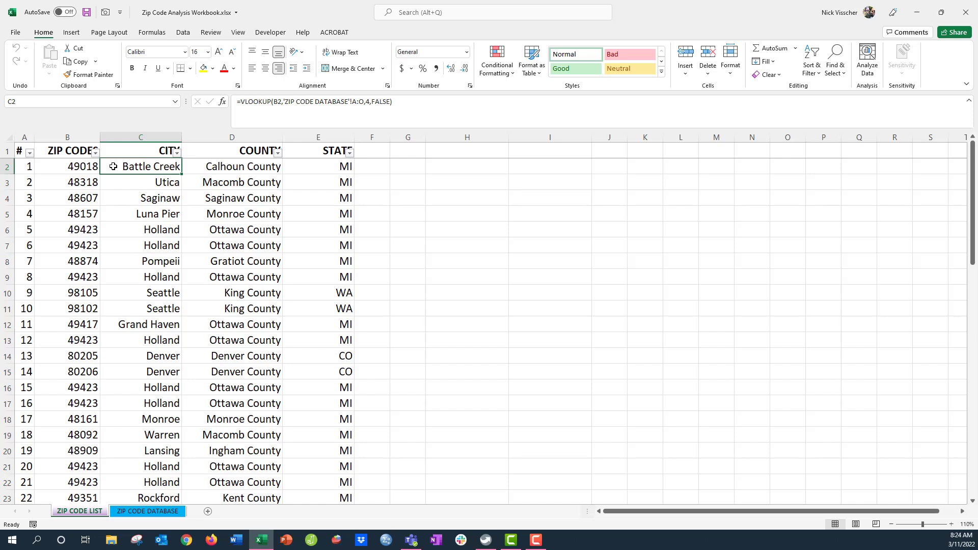
pyautogui.click(114, 151)
pyautogui.click(233, 151)
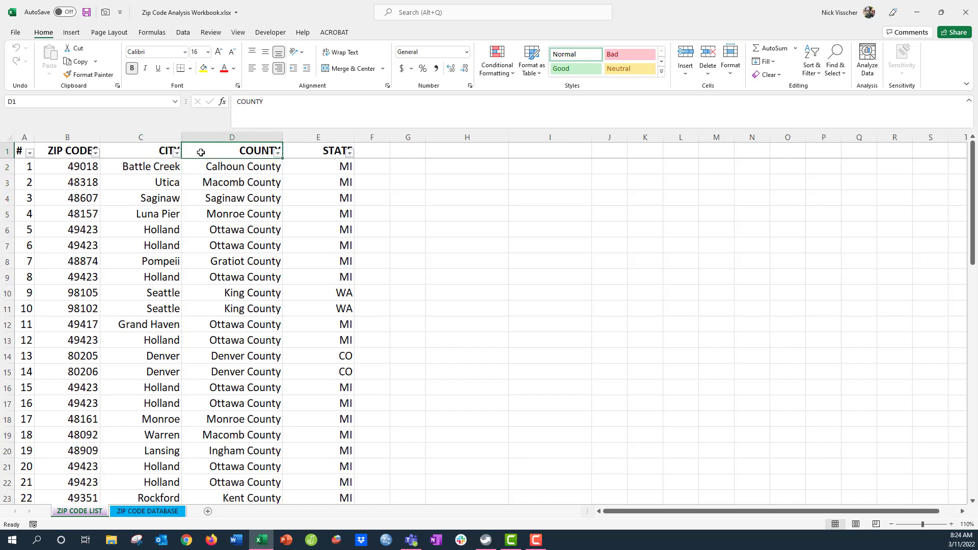
pyautogui.click(303, 157)
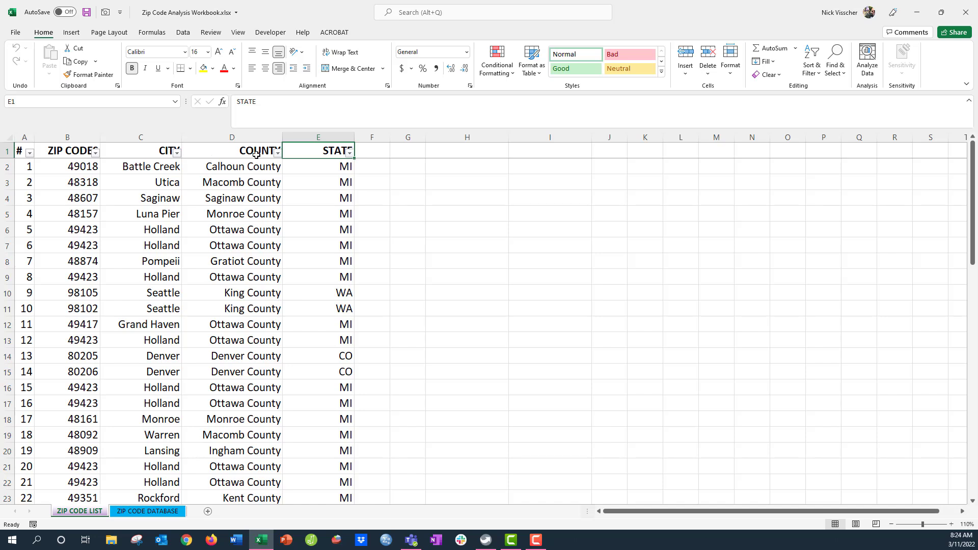
pyautogui.click(221, 250)
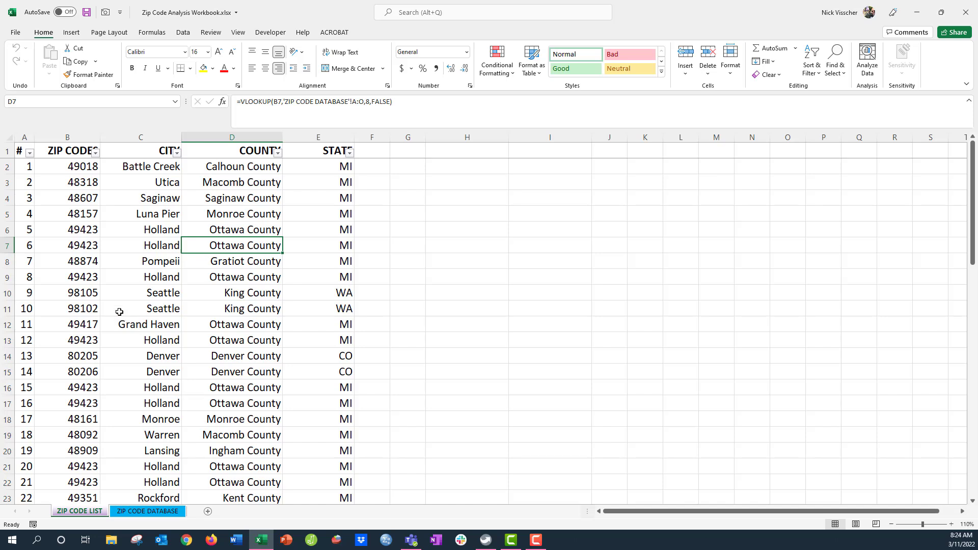
# Select columns A through E and insert a PivotTable on a new worksheet.
pyautogui.click(23, 150)
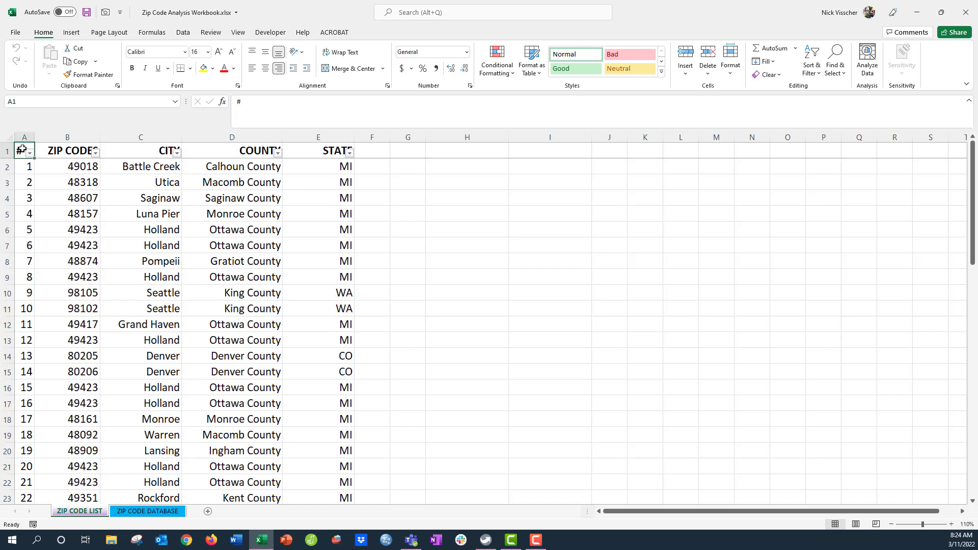
pyautogui.moveTo(24, 151); pyautogui.dragTo(344, 151)
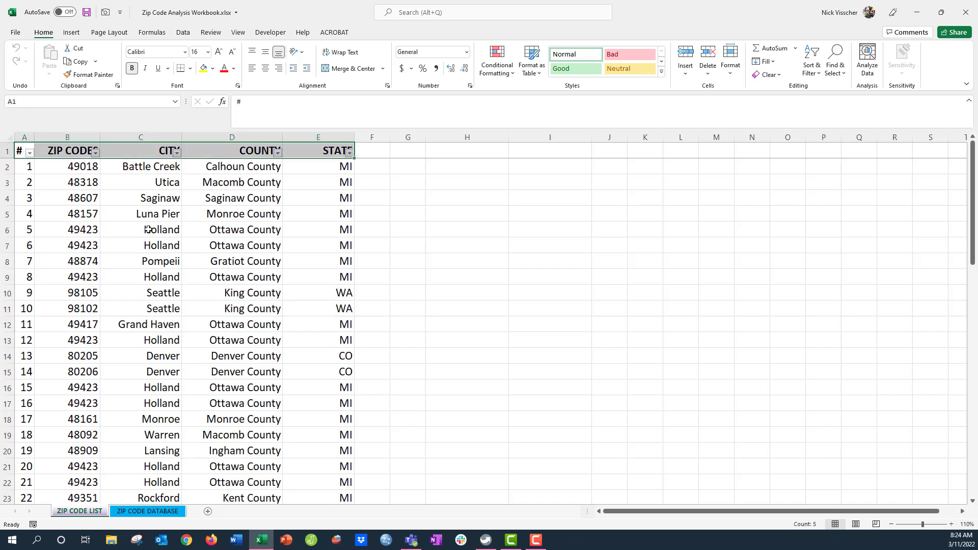
pyautogui.click(22, 137)
pyautogui.moveTo(24, 137); pyautogui.dragTo(301, 137)
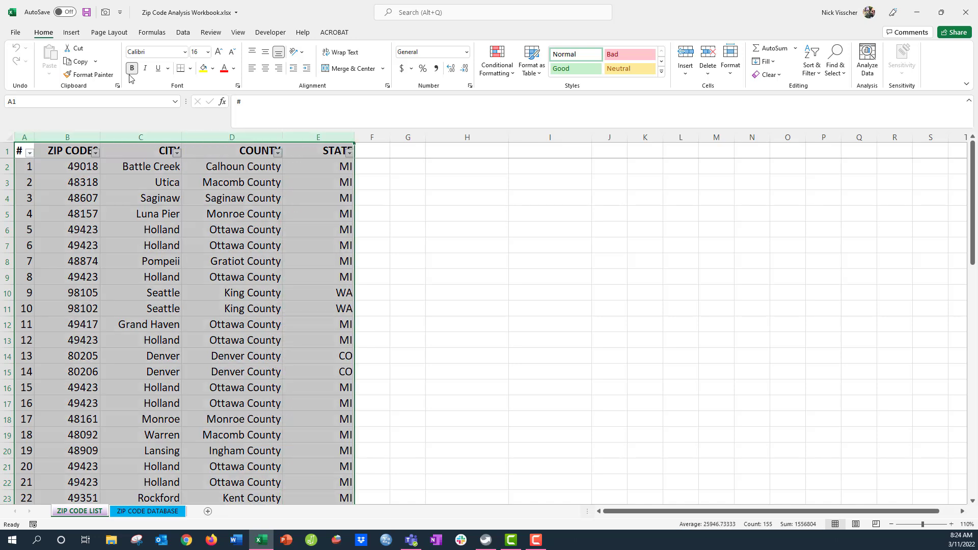
pyautogui.click(71, 32)
pyautogui.click(24, 58)
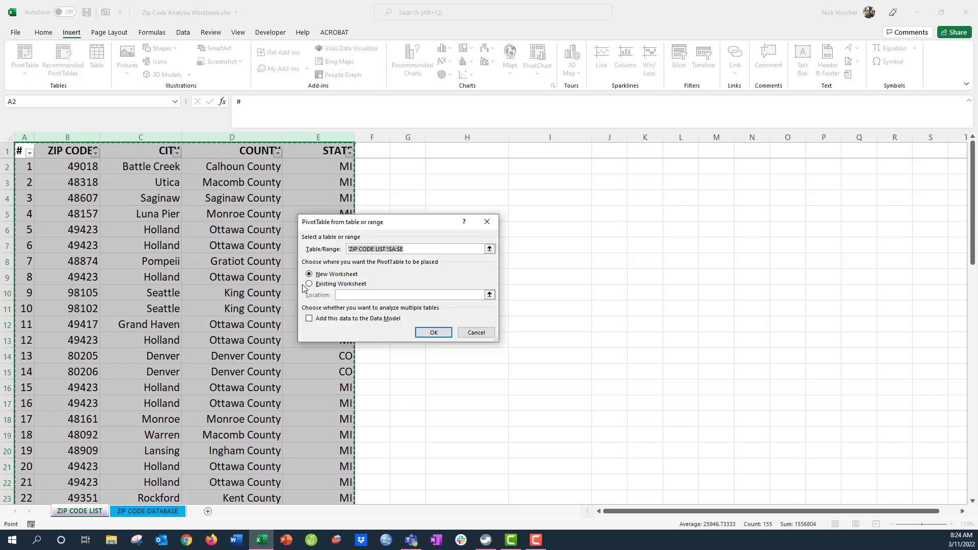
pyautogui.click(431, 336)
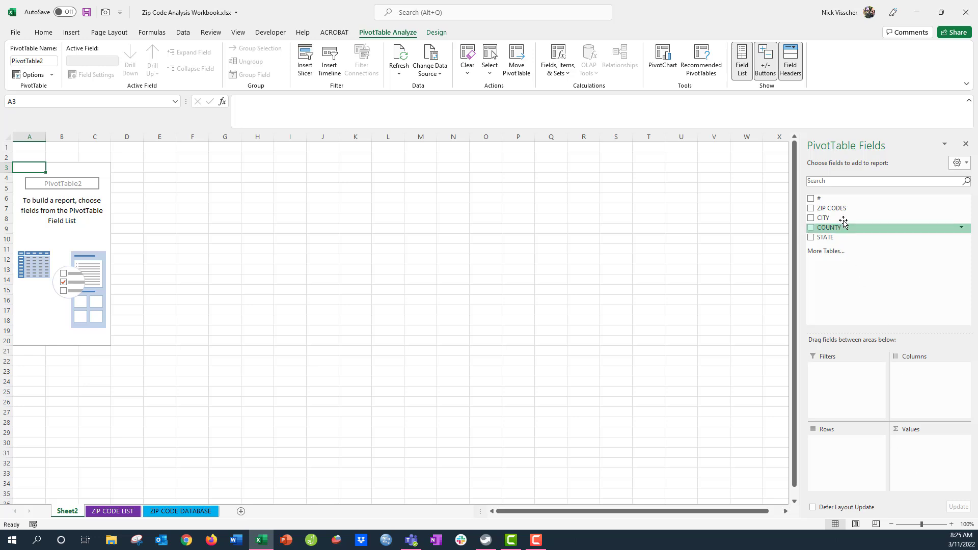
# Put the # field in Values and check the Sum of # total of 465.
pyautogui.moveTo(839, 200); pyautogui.dragTo(921, 459)
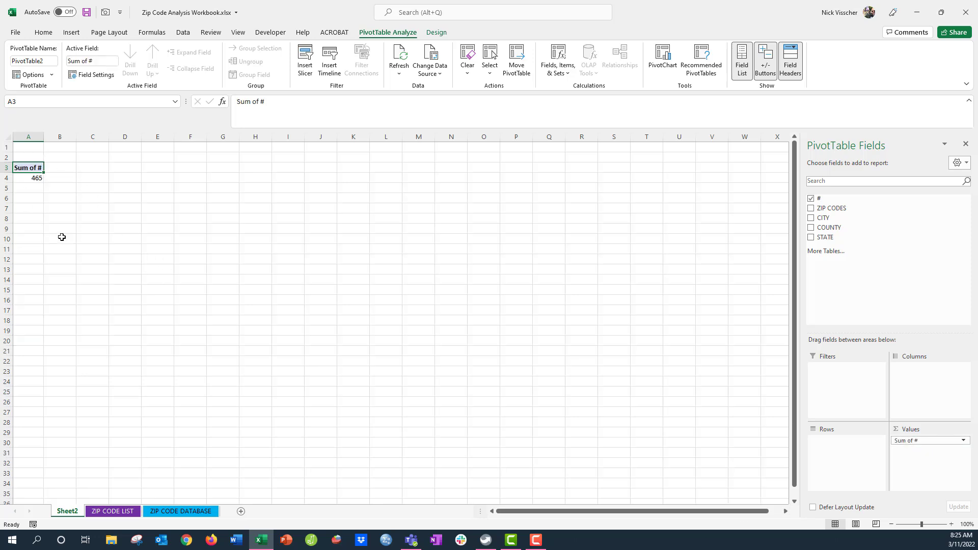
pyautogui.click(22, 178)
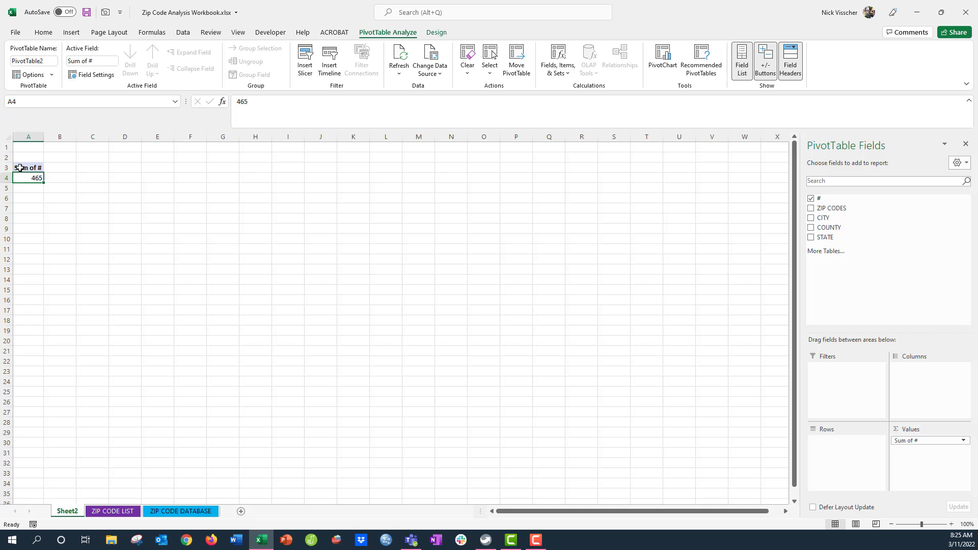
pyautogui.click(21, 168)
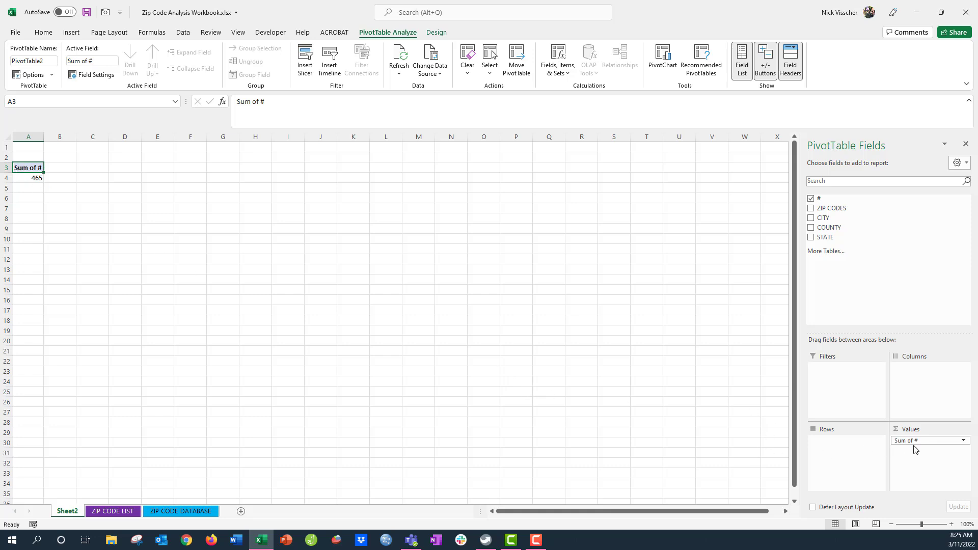
# Switch the # value field from Sum to Count, giving Count of # equal to 30.
pyautogui.click(964, 442)
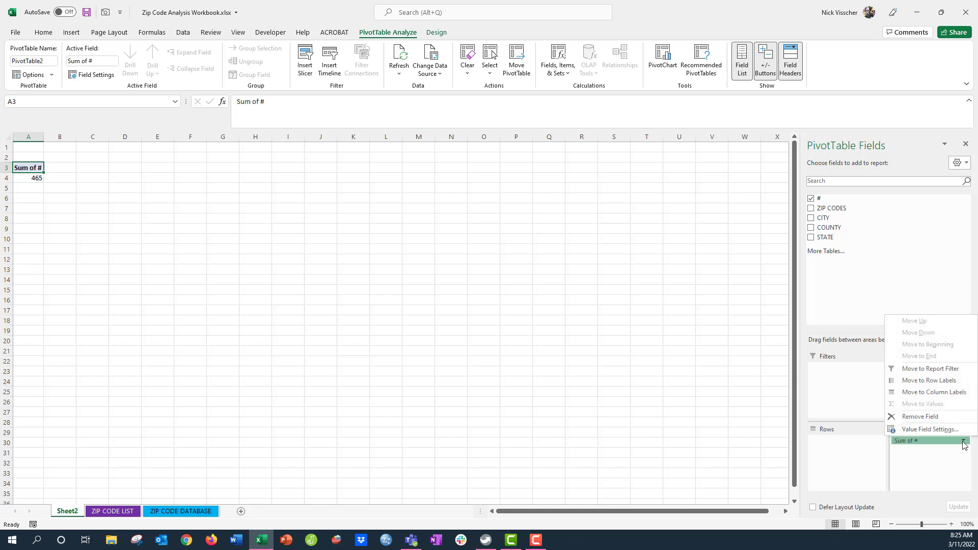
pyautogui.click(929, 429)
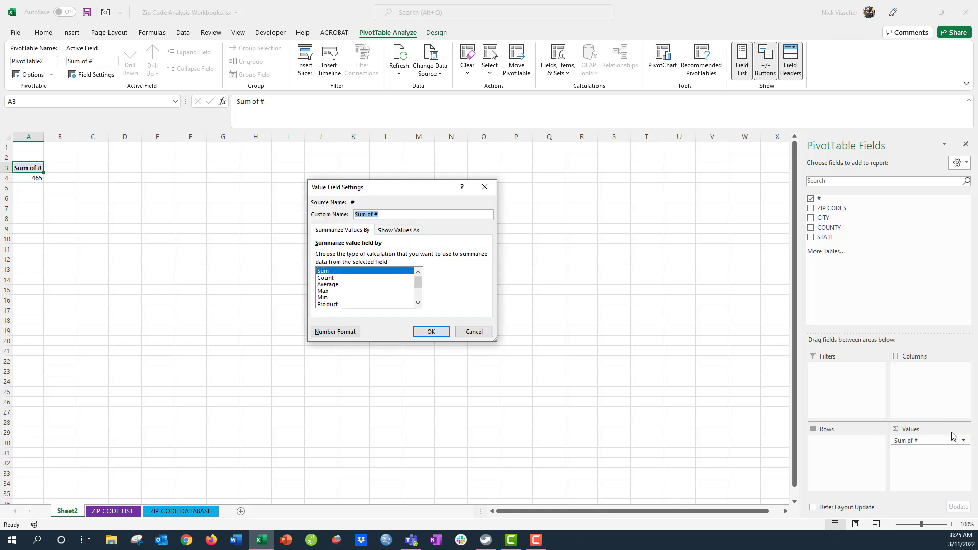
pyautogui.click(327, 278)
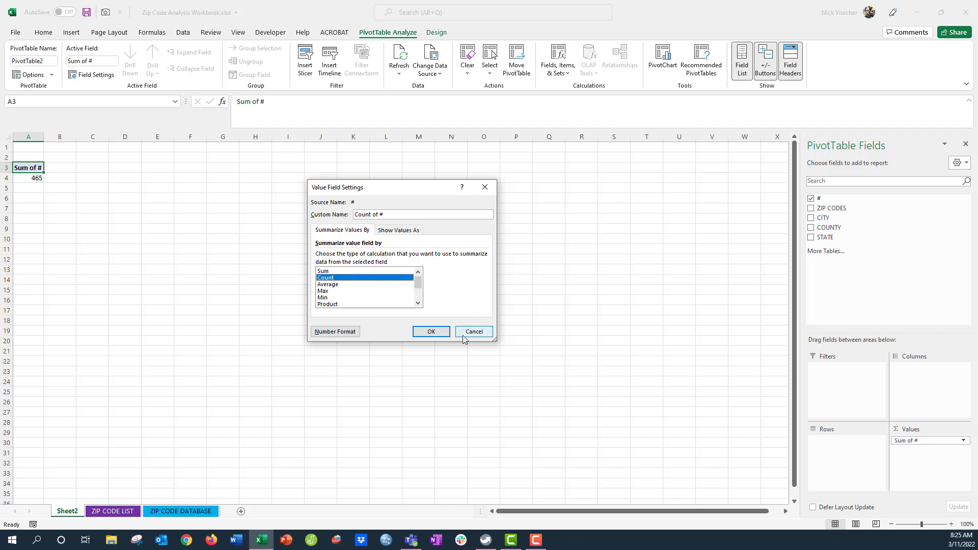
pyautogui.click(442, 335)
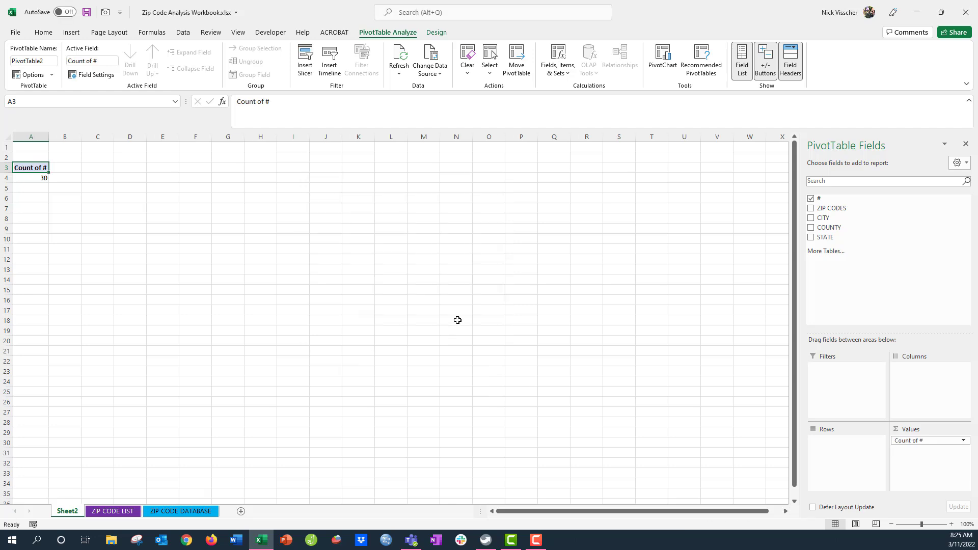
pyautogui.click(31, 178)
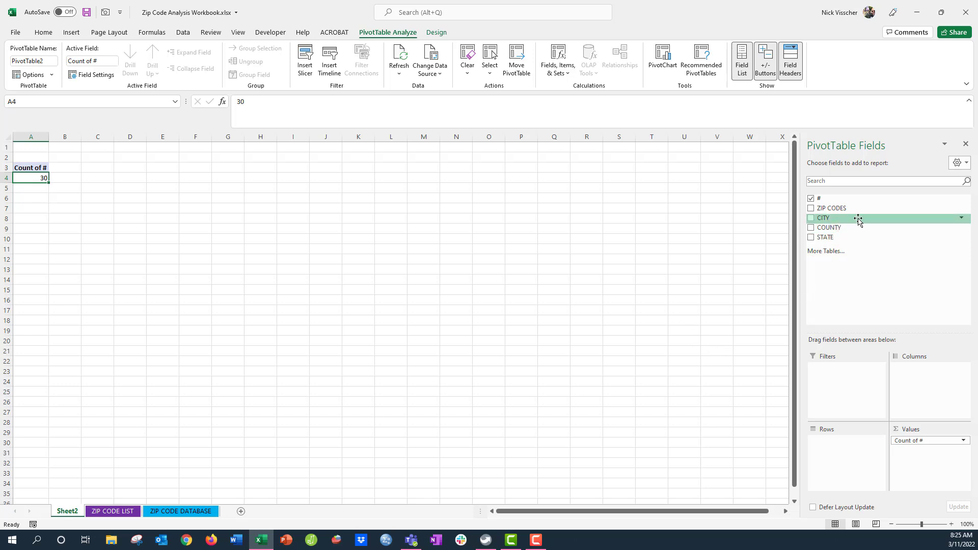
# Add CITY to Rows and sort city counts largest to smallest, with Holland first at 10.
pyautogui.moveTo(858, 220); pyautogui.dragTo(838, 447)
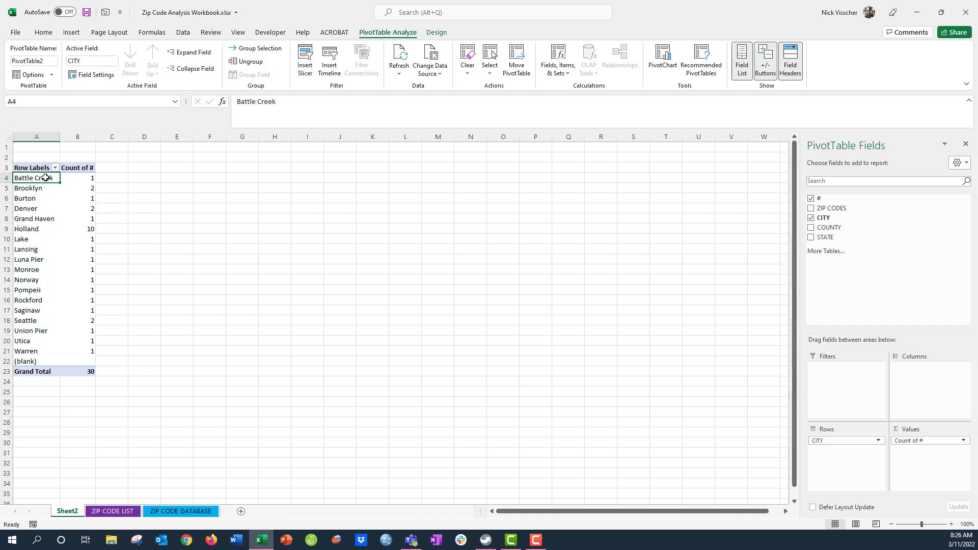
pyautogui.click(86, 178)
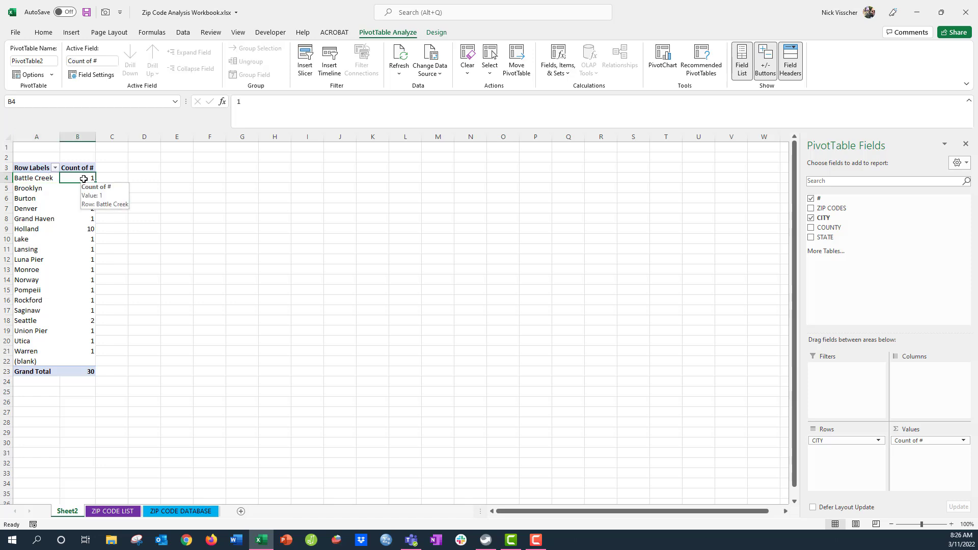
pyautogui.click(80, 229)
pyautogui.click(32, 230)
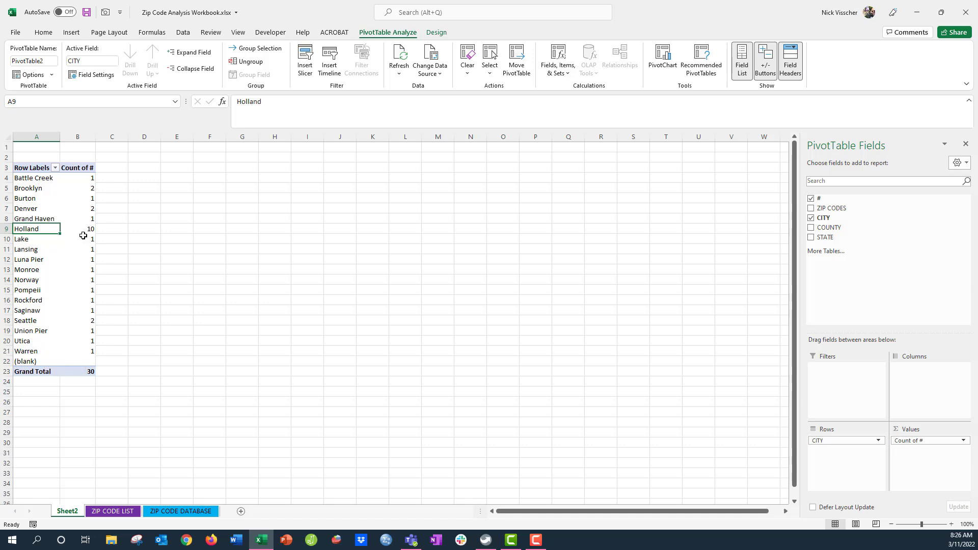
pyautogui.click(79, 178)
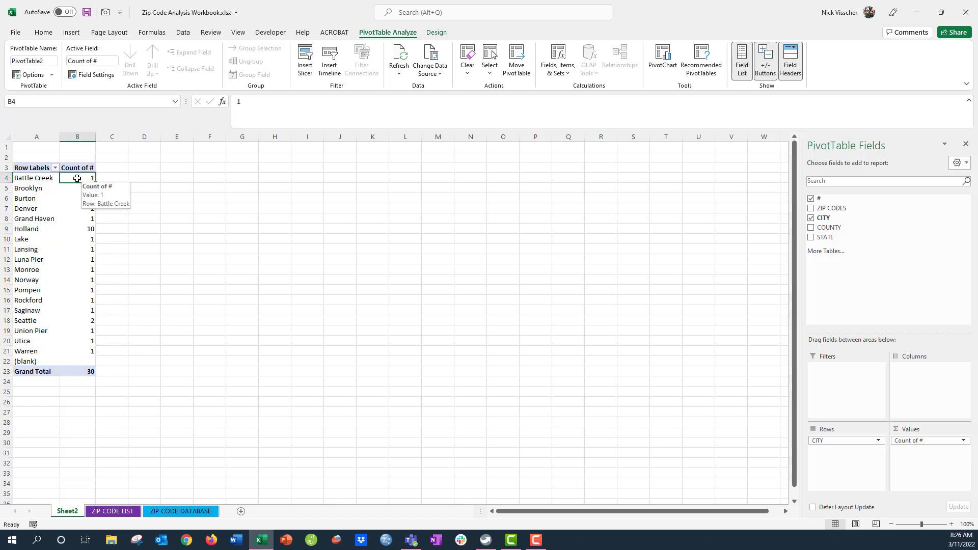
pyautogui.rightClick(77, 177)
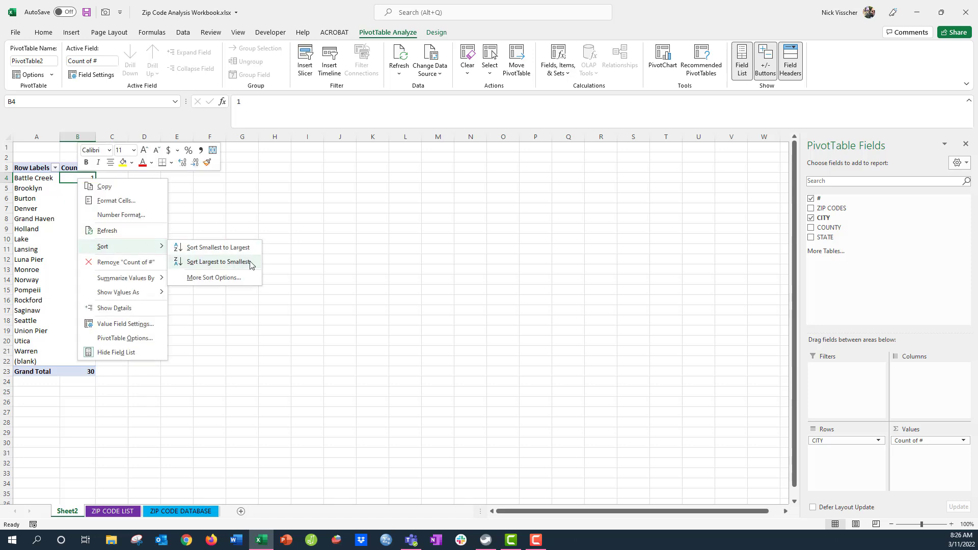
pyautogui.click(218, 262)
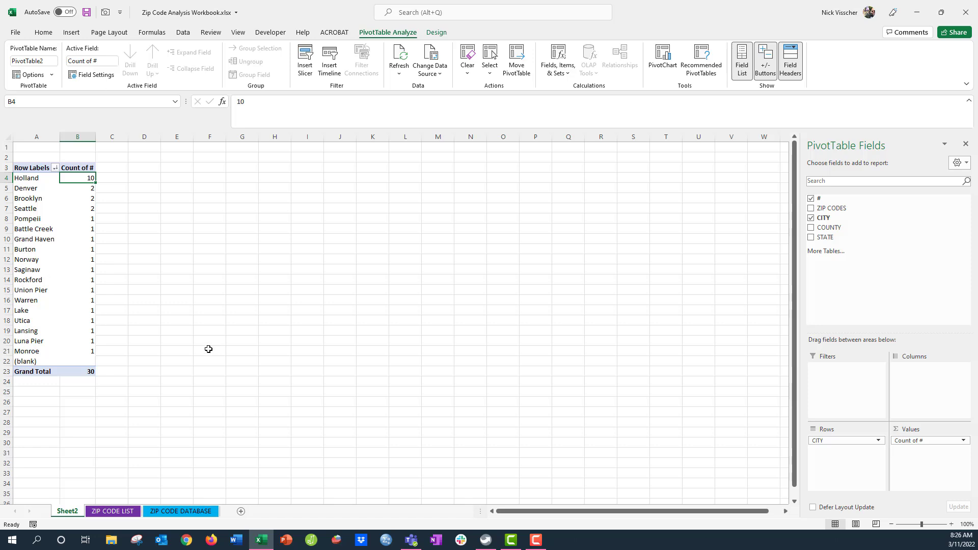
# Remove CITY from Rows, briefly try COUNTY (Ottawa County at 11), then remove COUNTY.
pyautogui.click(42, 168)
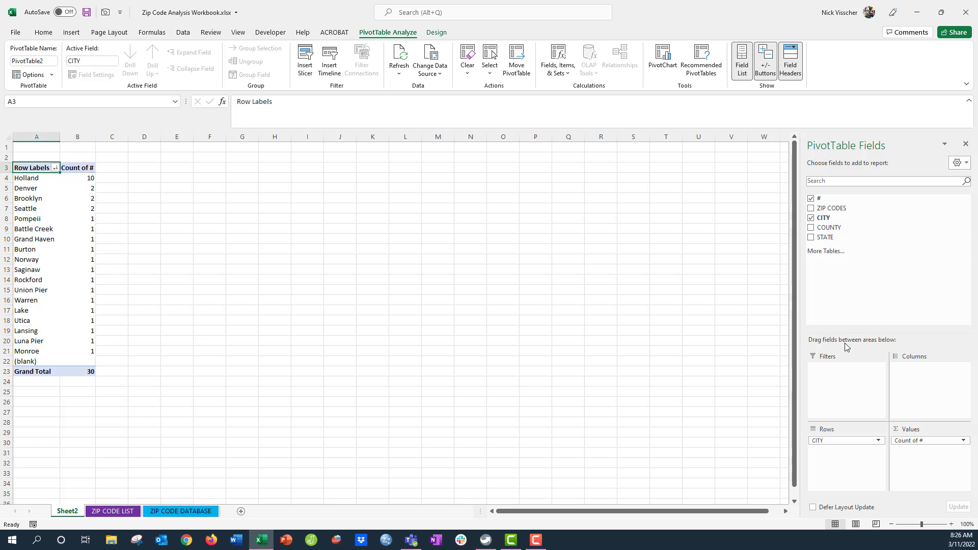
pyautogui.moveTo(841, 440); pyautogui.dragTo(710, 380)
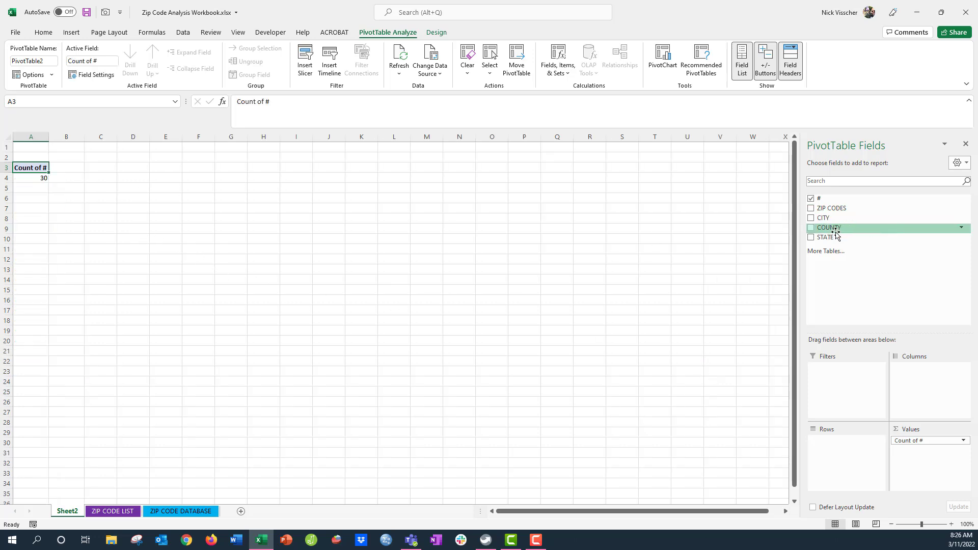
pyautogui.moveTo(829, 228); pyautogui.dragTo(833, 447)
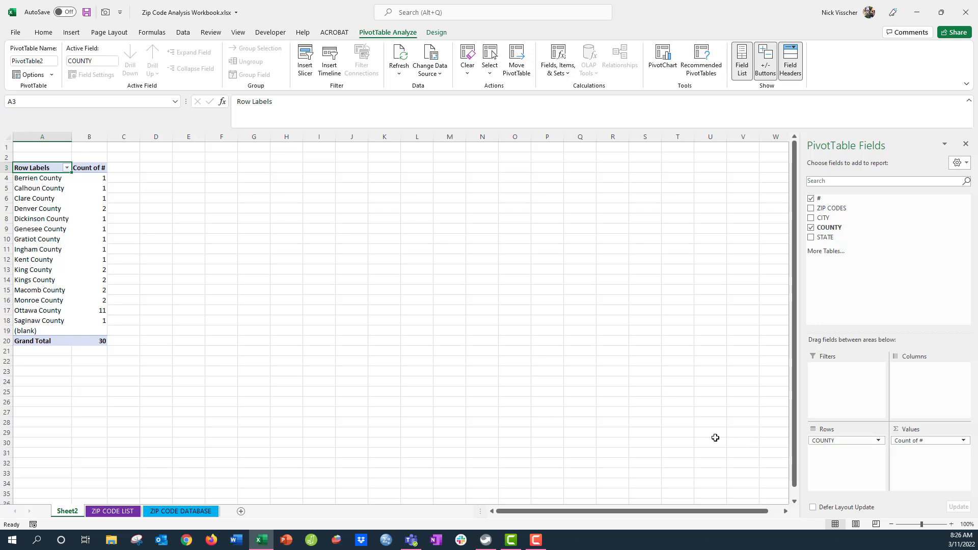
pyautogui.moveTo(845, 441); pyautogui.dragTo(734, 424)
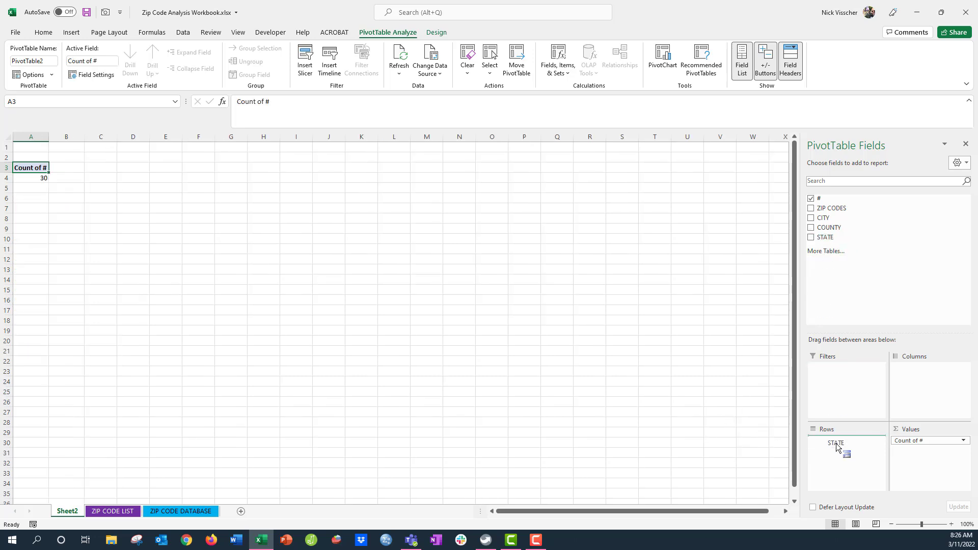
# Add STATE to Rows and sort state counts largest to smallest, with MI first at 24.
pyautogui.moveTo(837, 450); pyautogui.dragTo(838, 448)
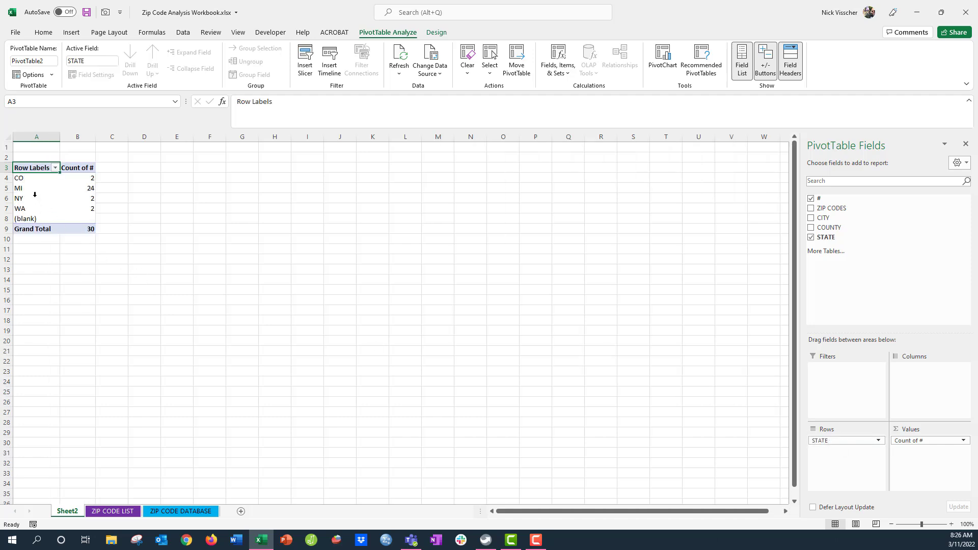
pyautogui.click(87, 178)
pyautogui.rightClick(89, 177)
pyautogui.moveTo(134, 245)
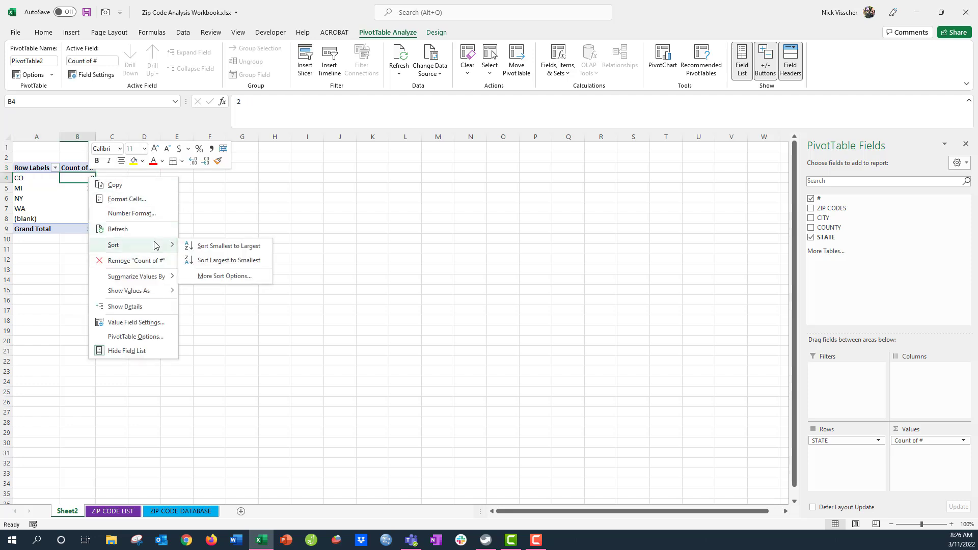
pyautogui.click(229, 260)
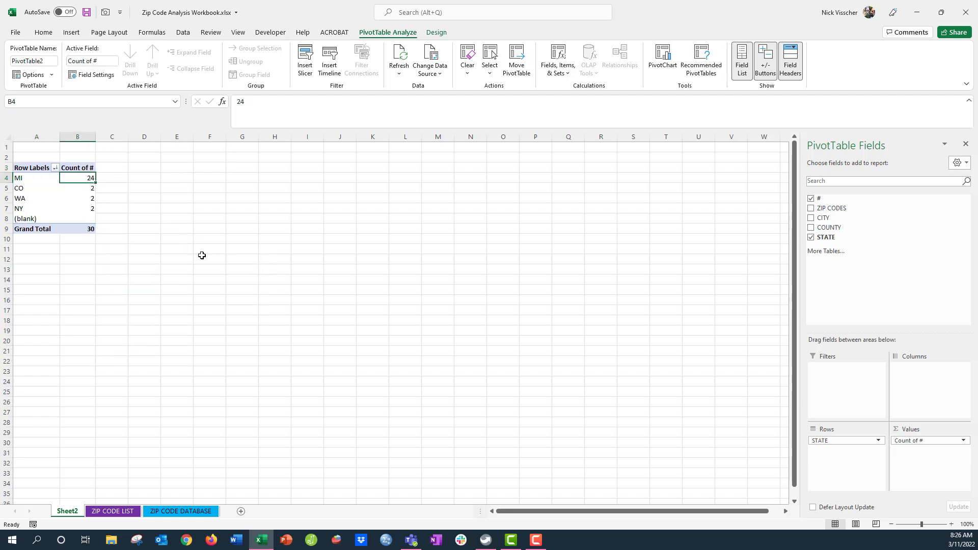
pyautogui.click(177, 269)
pyautogui.click(113, 178)
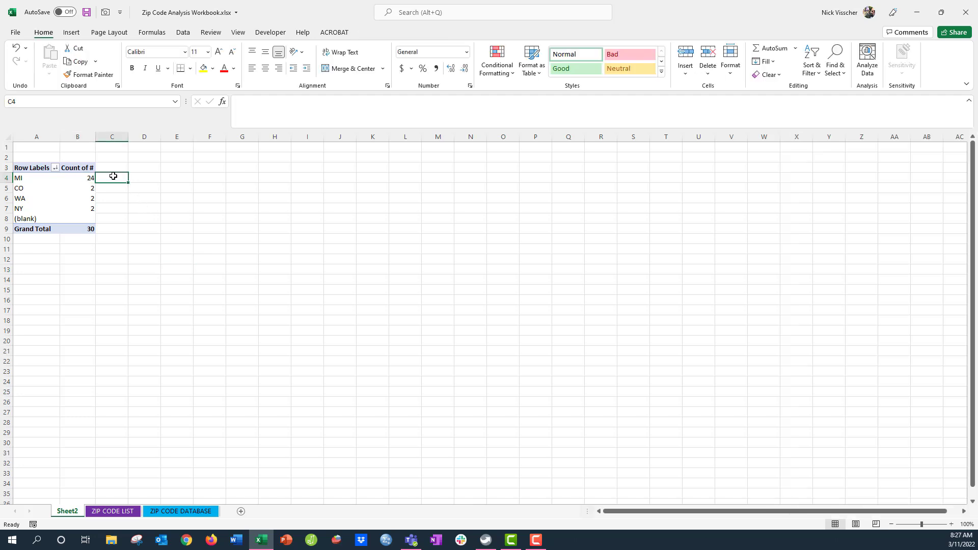
pyautogui.click(118, 188)
pyautogui.click(119, 197)
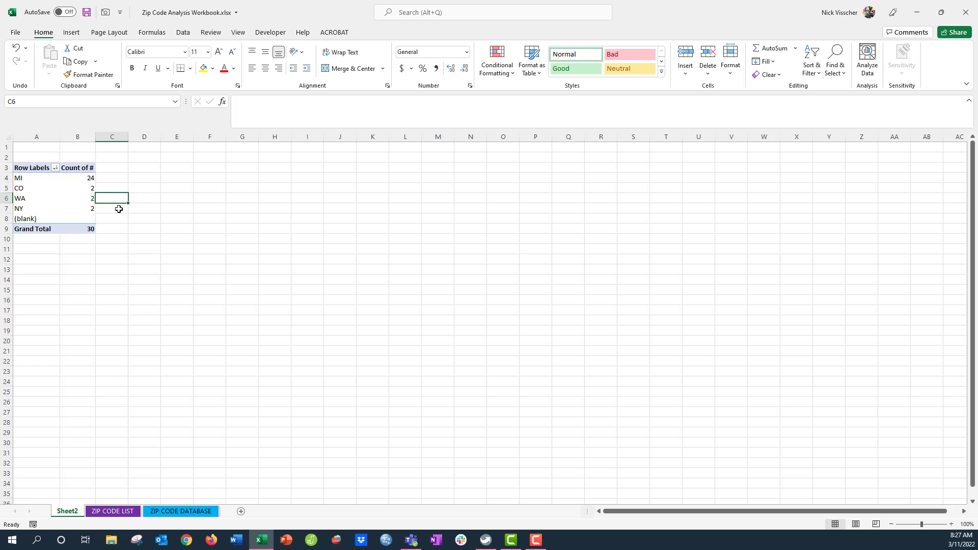
pyautogui.click(118, 209)
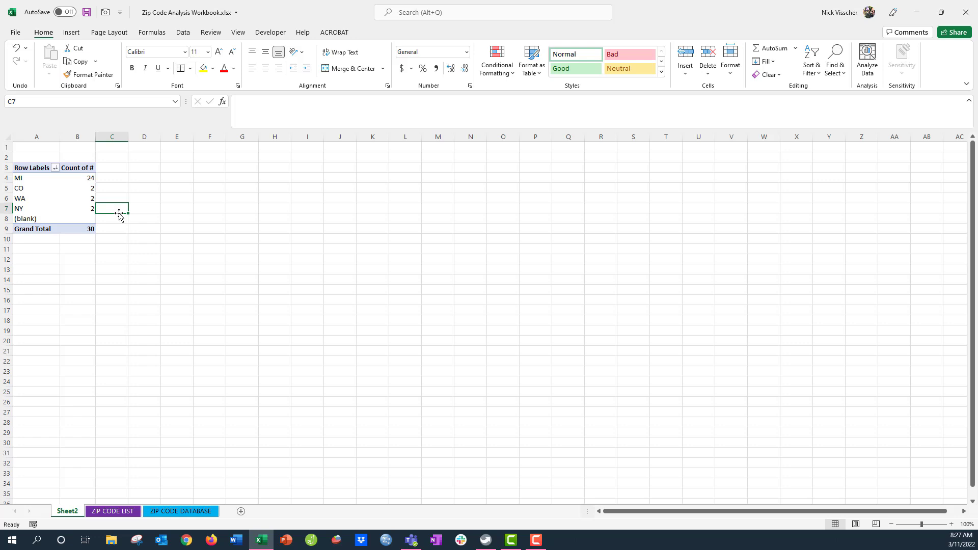
pyautogui.click(119, 229)
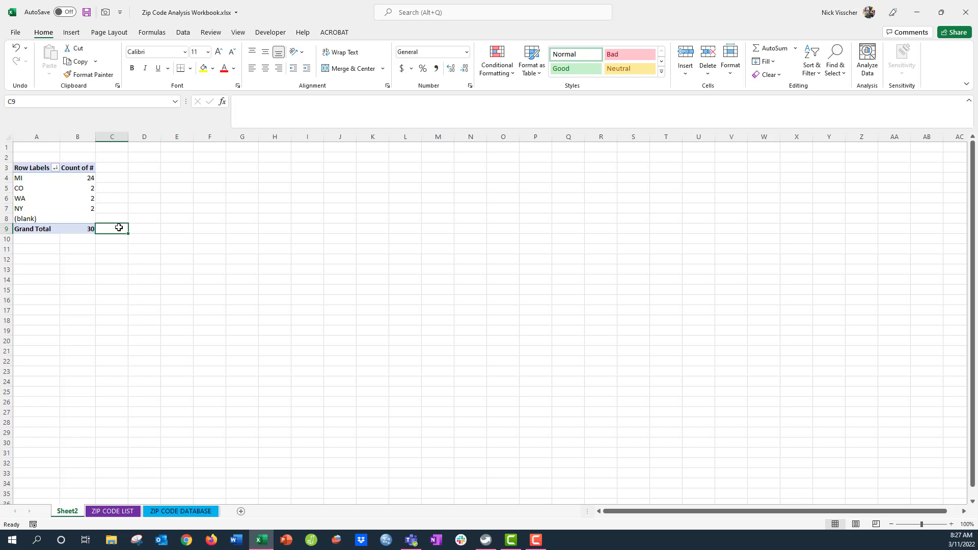